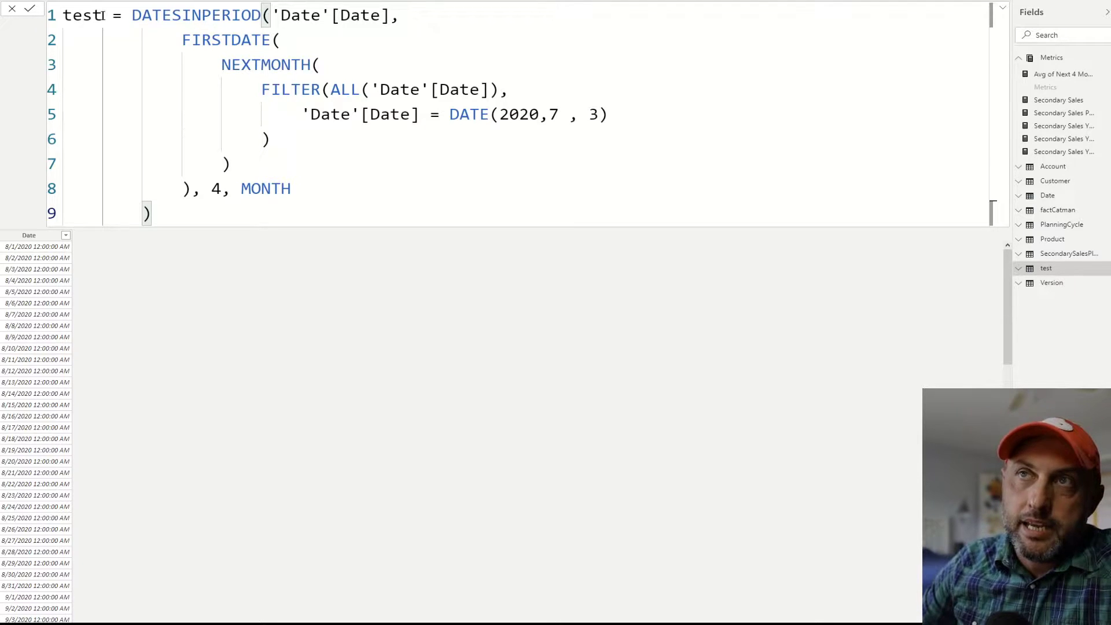
{"action": "left_click", "coordinate": [82, 15]}
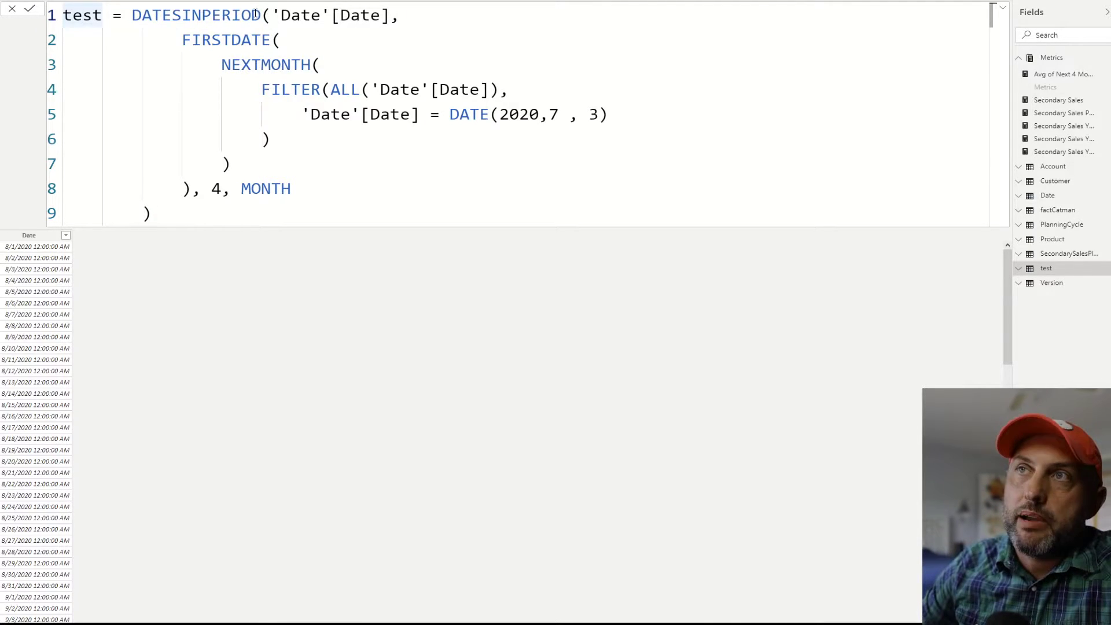
{"action": "left_click_drag", "start_coordinate": [261, 15], "coordinate": [131, 16]}
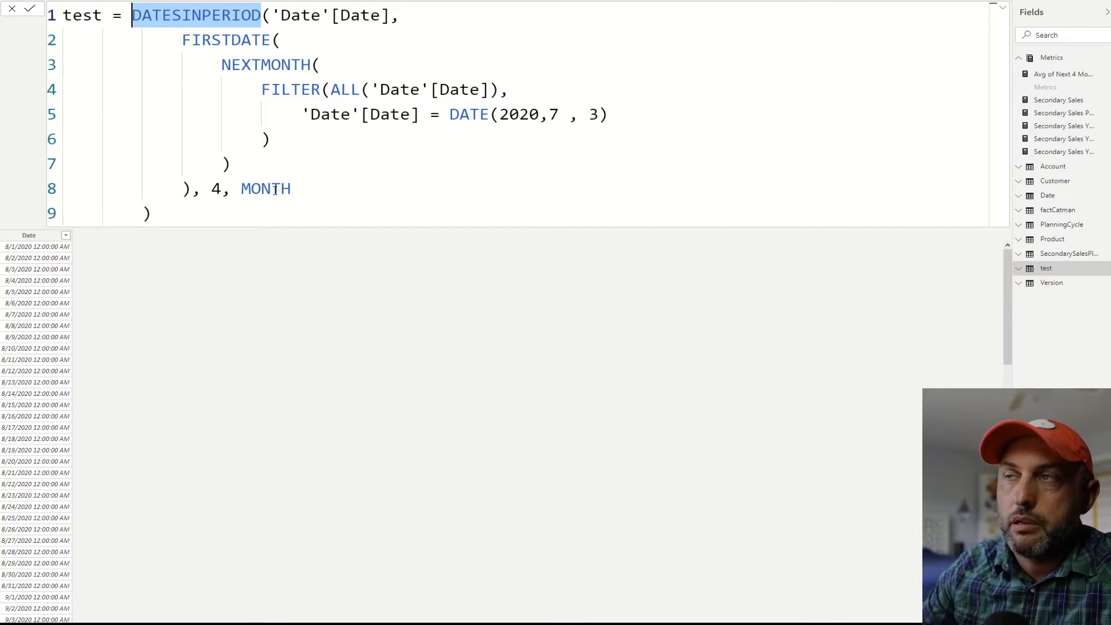
{"action": "left_click_drag", "start_coordinate": [607, 114], "coordinate": [449, 114]}
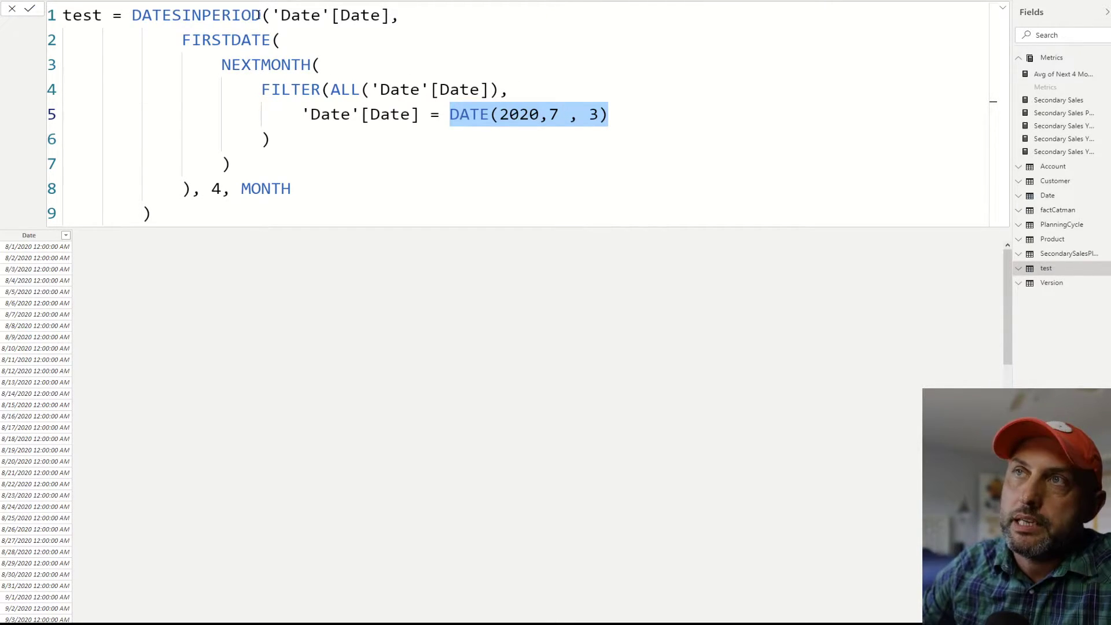
{"action": "left_click_drag", "start_coordinate": [261, 15], "coordinate": [132, 14]}
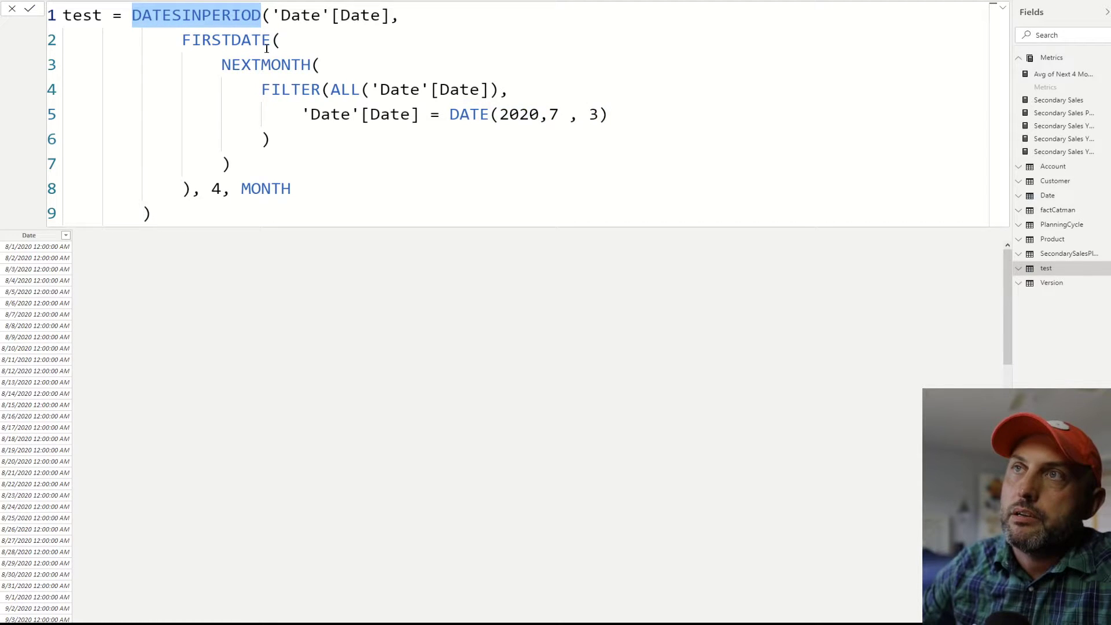
{"action": "left_click_drag", "start_coordinate": [391, 17], "coordinate": [270, 16]}
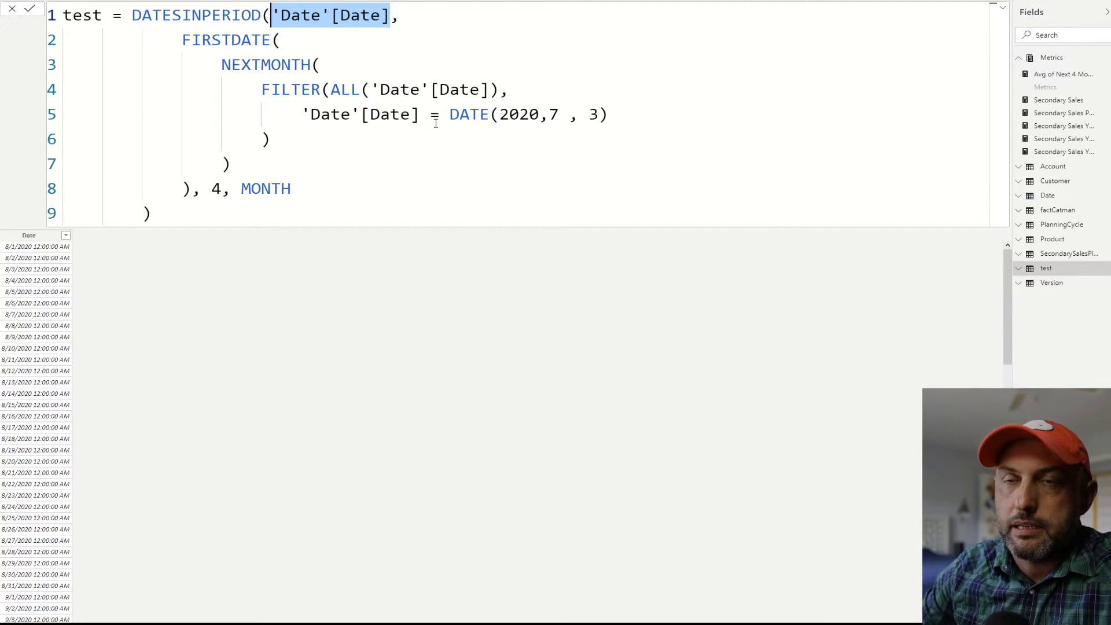
{"action": "left_click", "coordinate": [392, 18]}
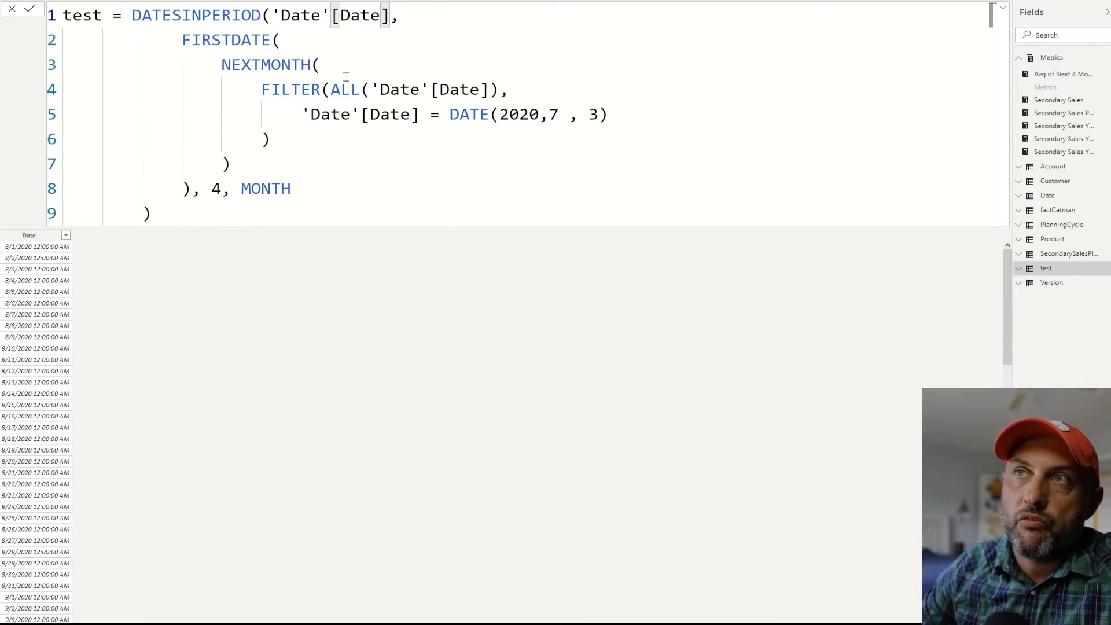
{"action": "double_click", "coordinate": [229, 39]}
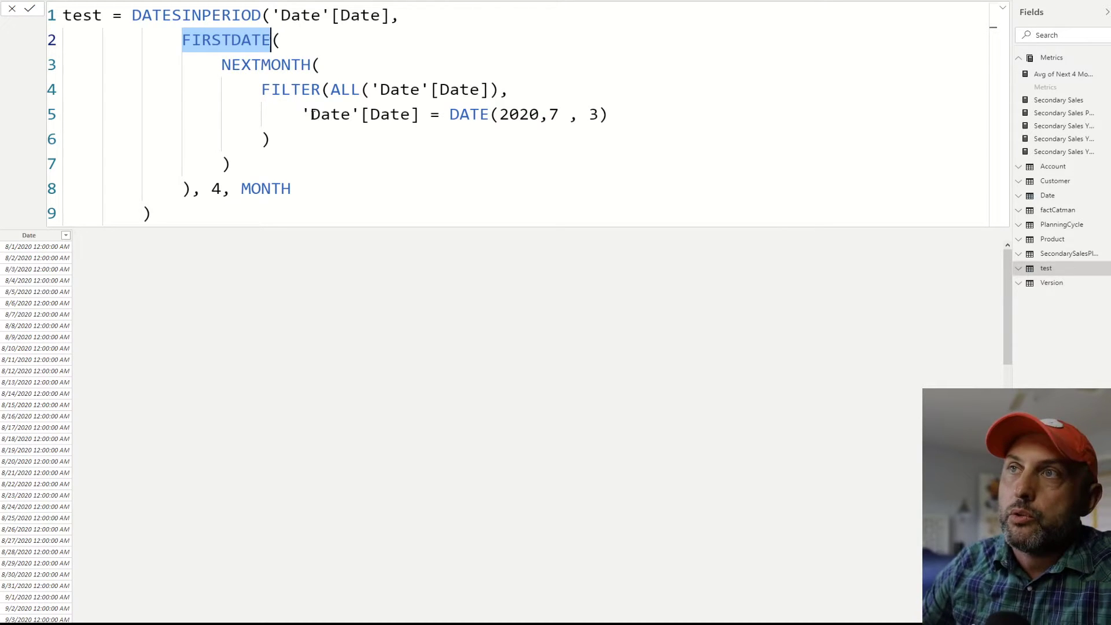
{"action": "double_click", "coordinate": [277, 64]}
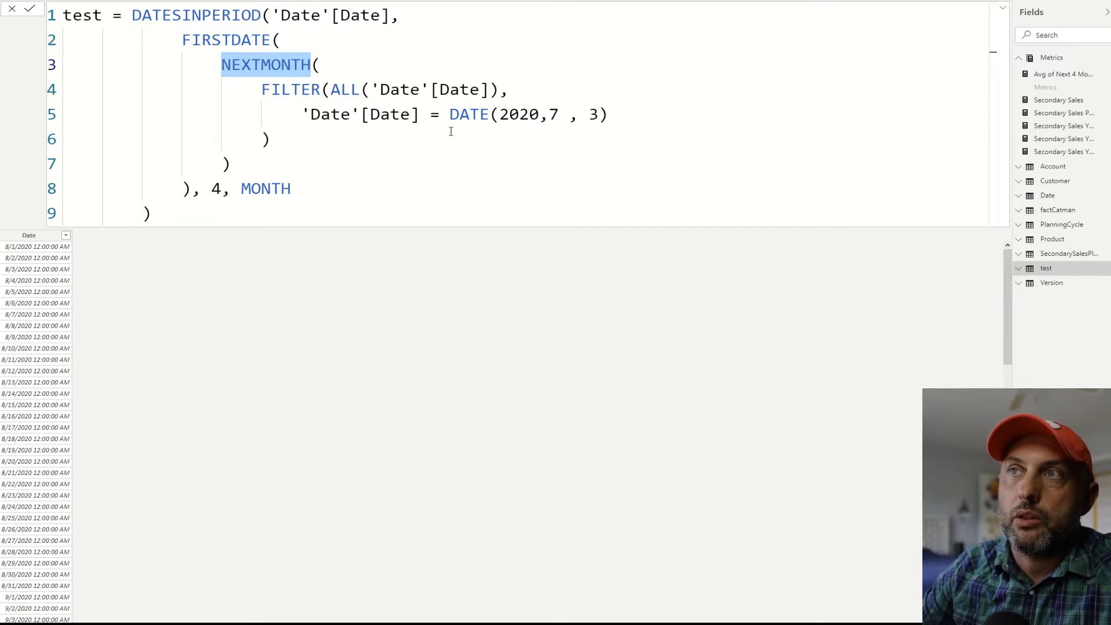
{"action": "left_click_drag", "start_coordinate": [261, 89], "coordinate": [612, 115]}
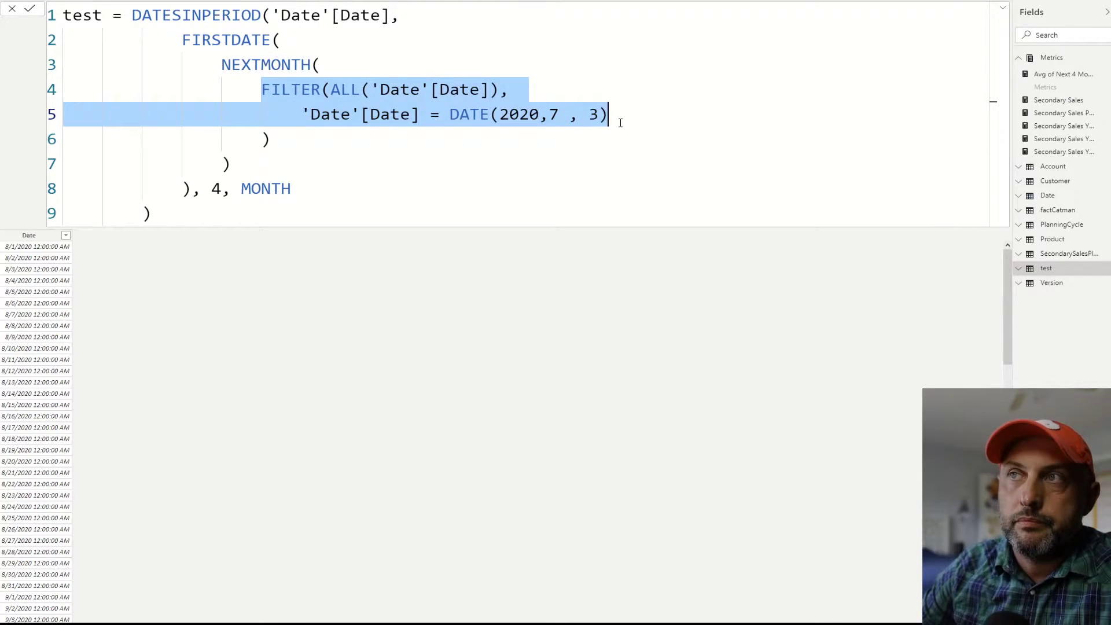
{"action": "left_click", "coordinate": [491, 89]}
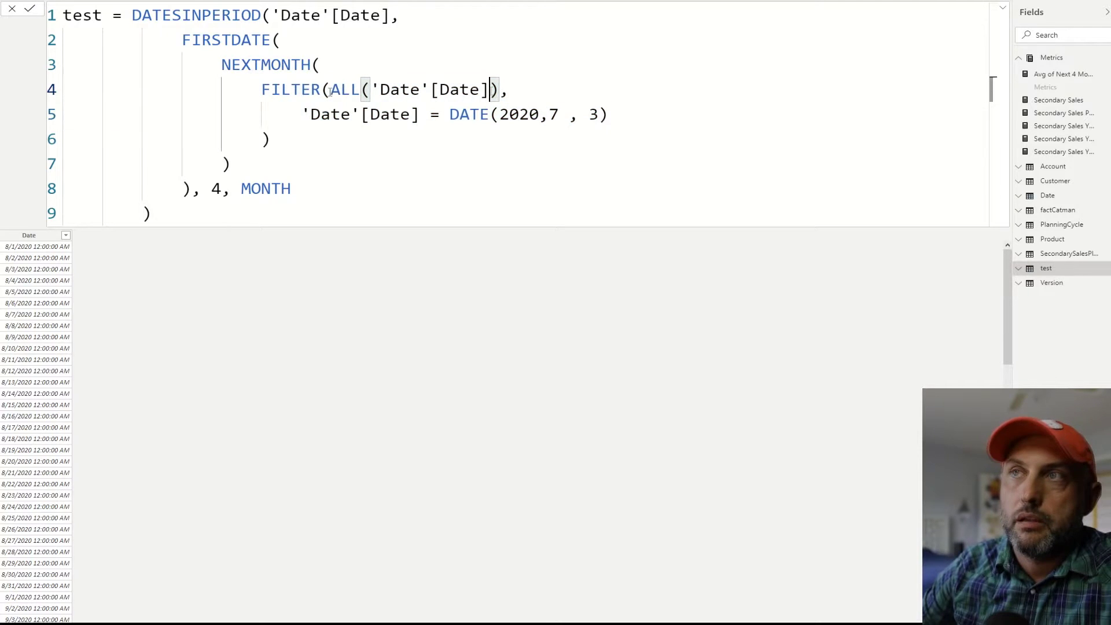
{"action": "left_click_drag", "start_coordinate": [330, 89], "coordinate": [491, 89]}
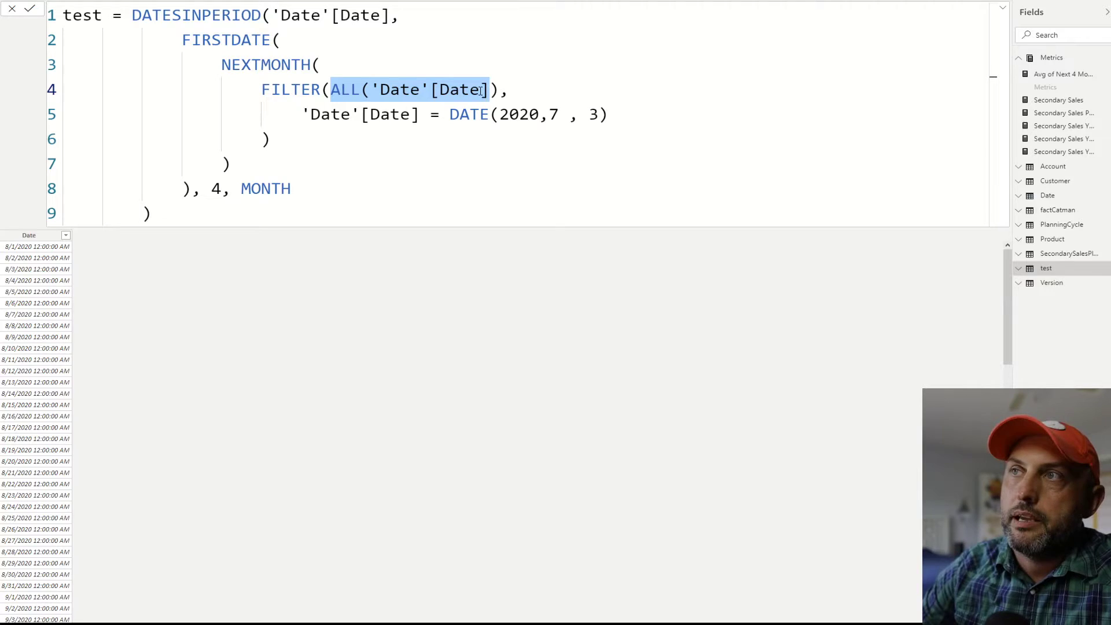
{"action": "double_click", "coordinate": [280, 64]}
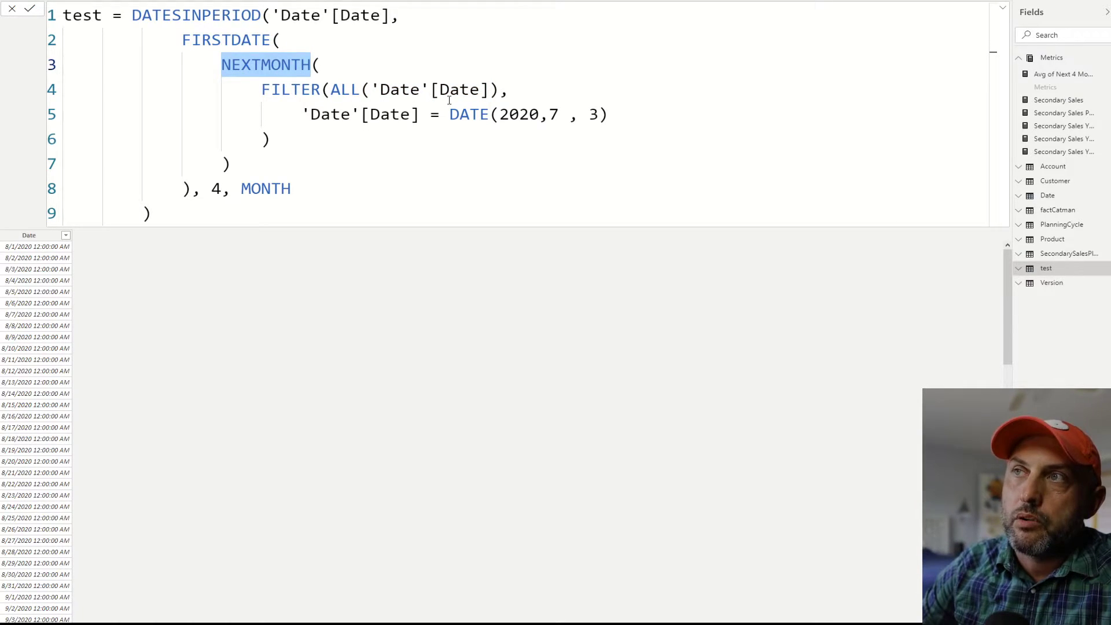
{"action": "left_click_drag", "start_coordinate": [331, 90], "coordinate": [485, 102]}
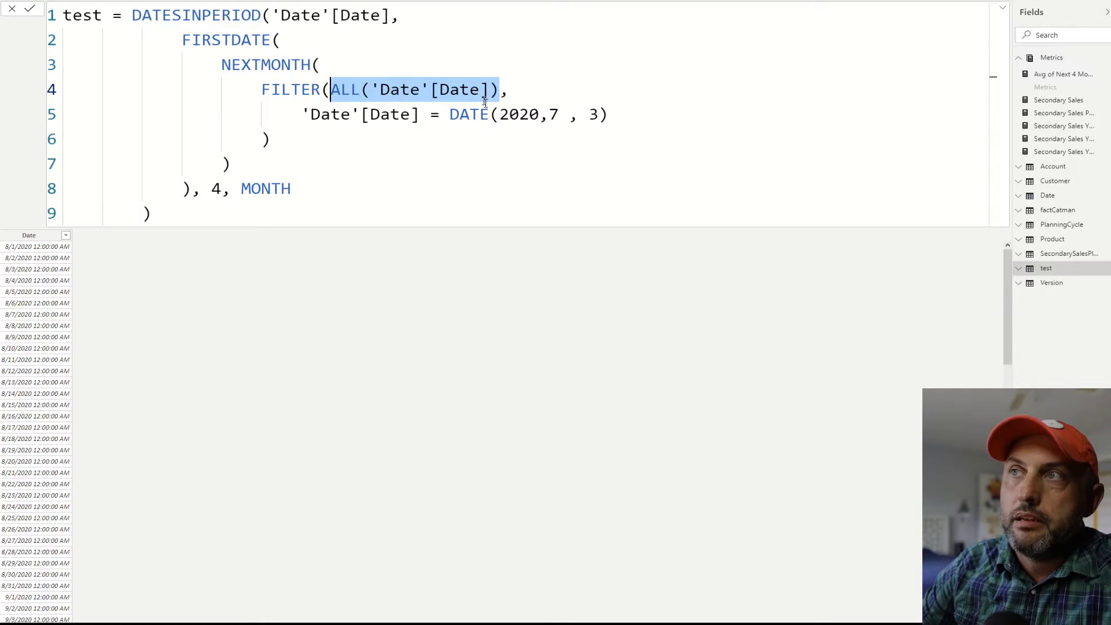
{"action": "left_click", "coordinate": [603, 115]}
{"action": "left_click_drag", "start_coordinate": [603, 115], "coordinate": [47, 98]}
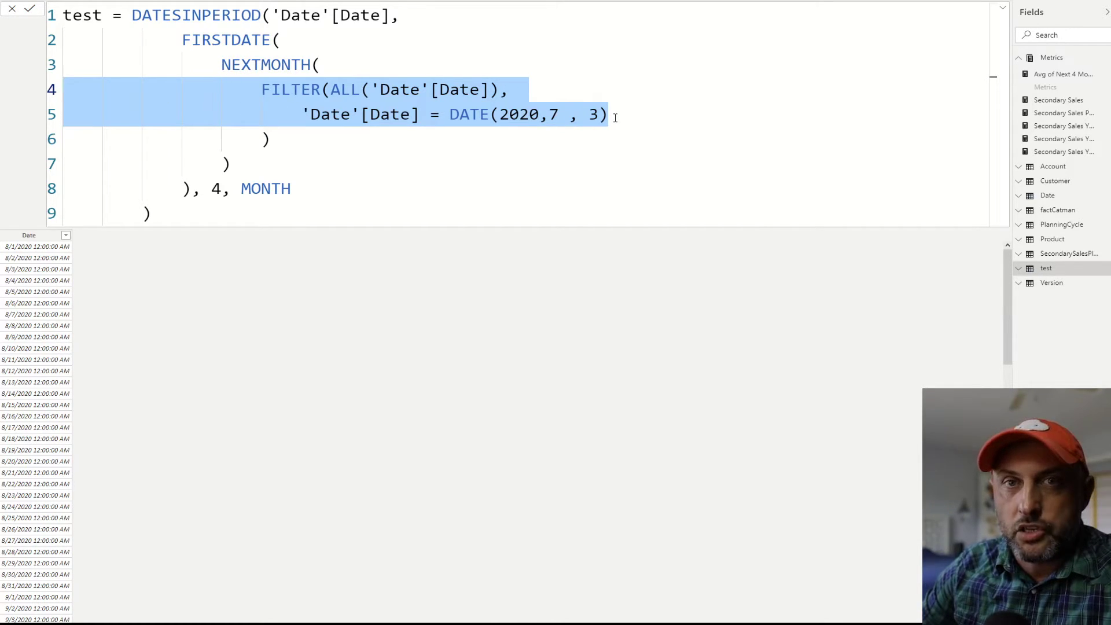
{"action": "left_click_drag", "start_coordinate": [642, 112], "coordinate": [450, 114]}
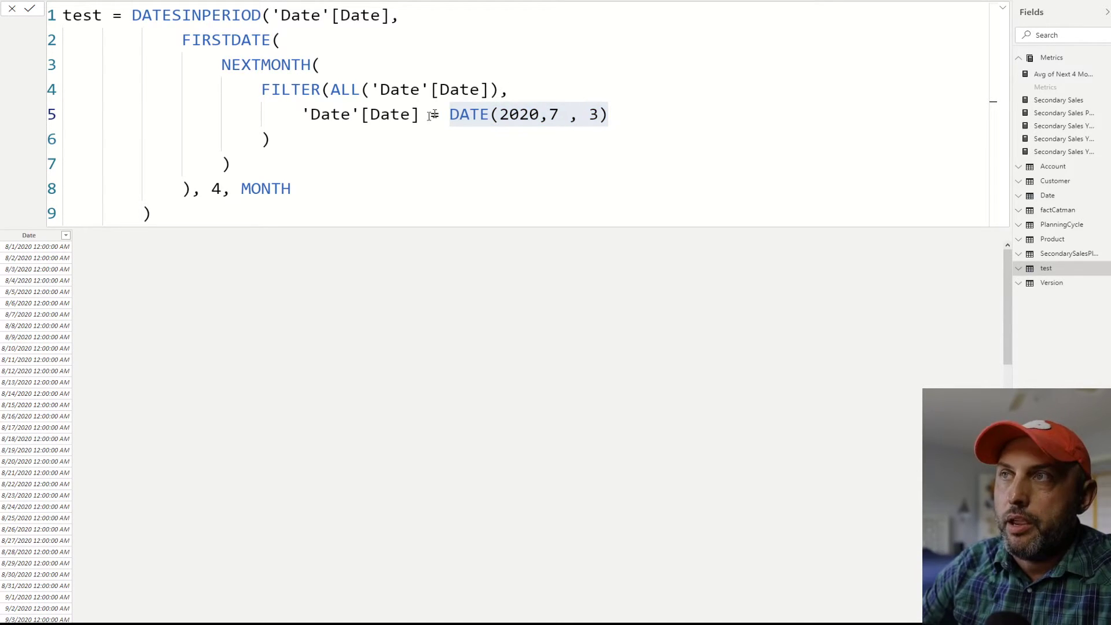
{"action": "left_click", "coordinate": [490, 140]}
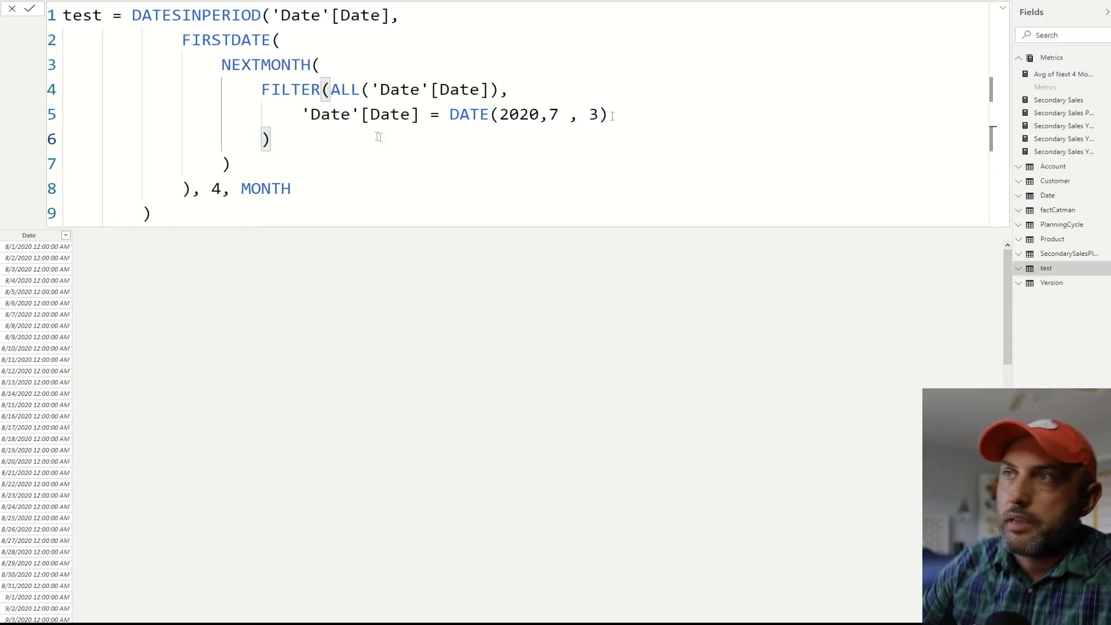
{"action": "left_click_drag", "start_coordinate": [607, 114], "coordinate": [69, 96]}
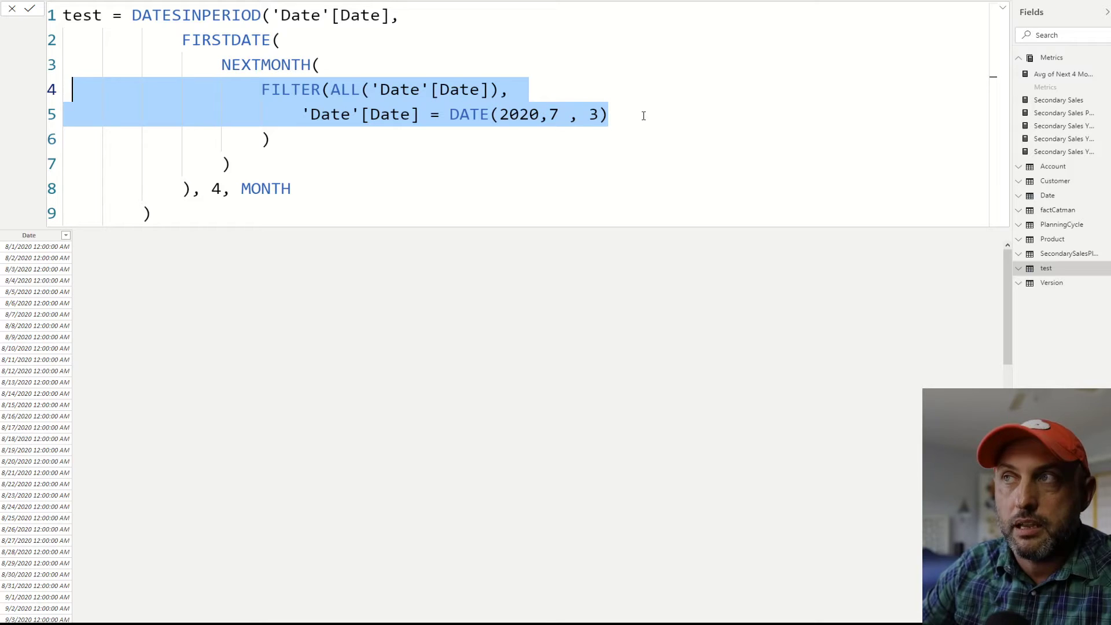
{"action": "left_click_drag", "start_coordinate": [642, 116], "coordinate": [307, 109]}
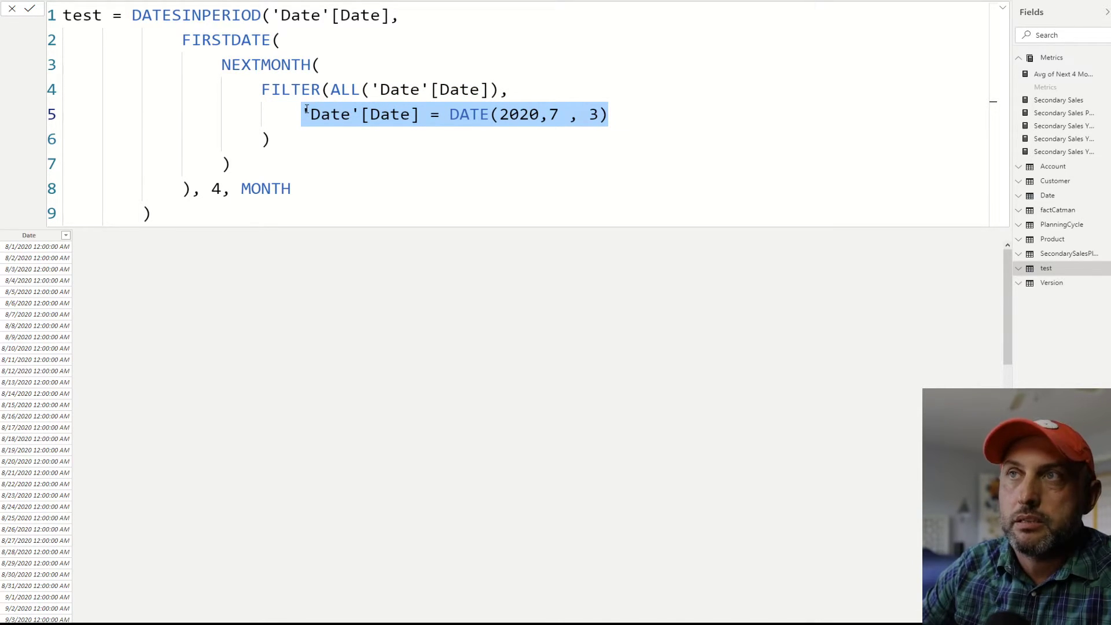
{"action": "double_click", "coordinate": [283, 69]}
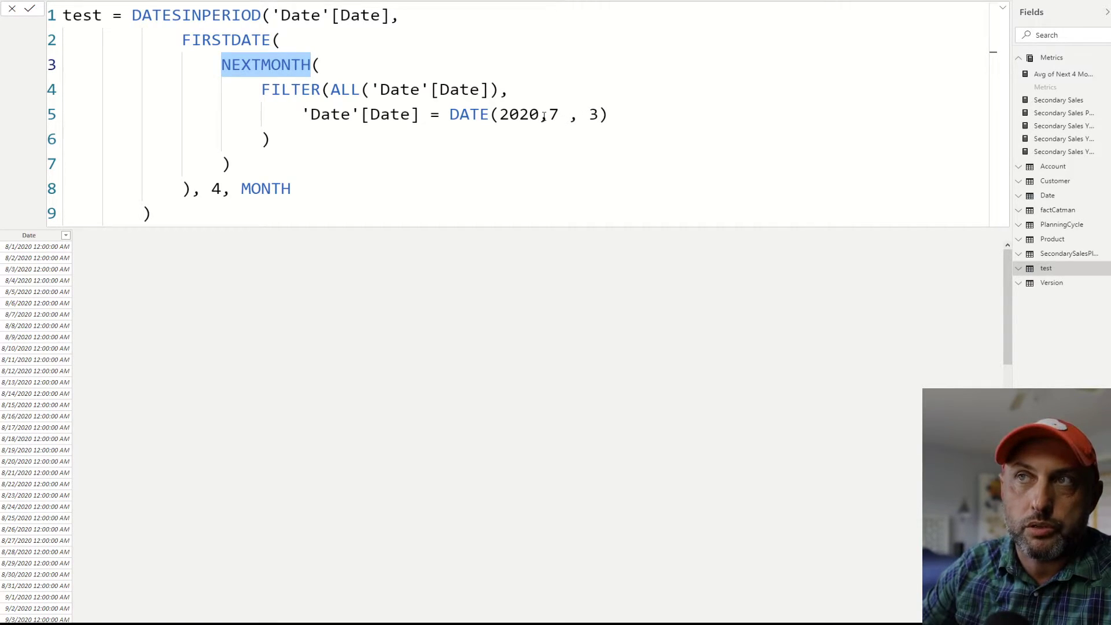
{"action": "left_click", "coordinate": [258, 40]}
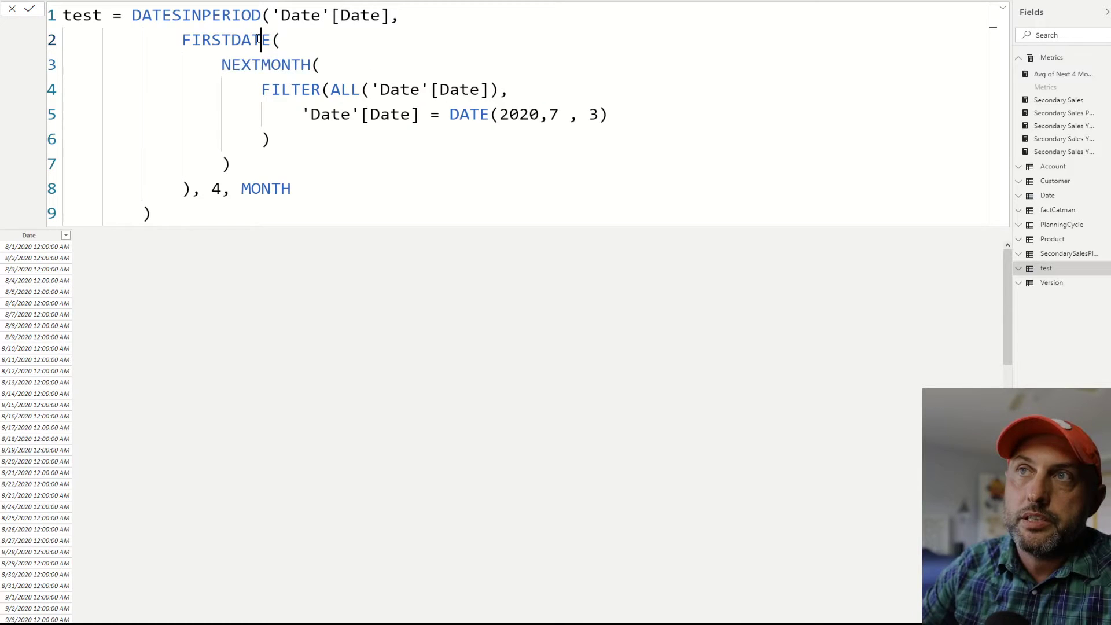
{"action": "double_click", "coordinate": [259, 39]}
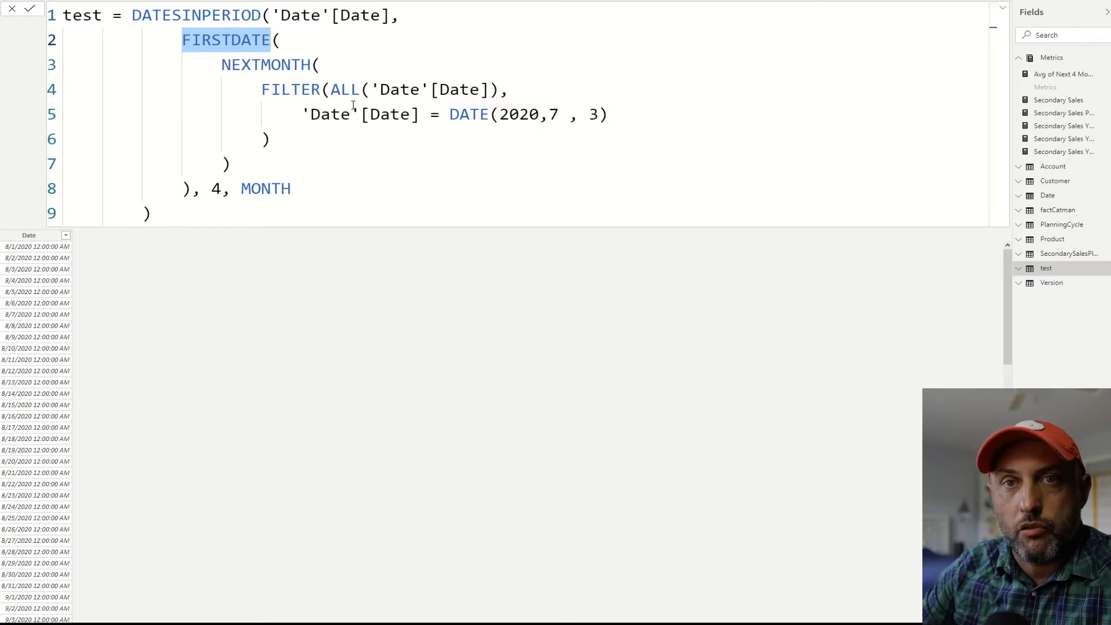
{"action": "double_click", "coordinate": [284, 65]}
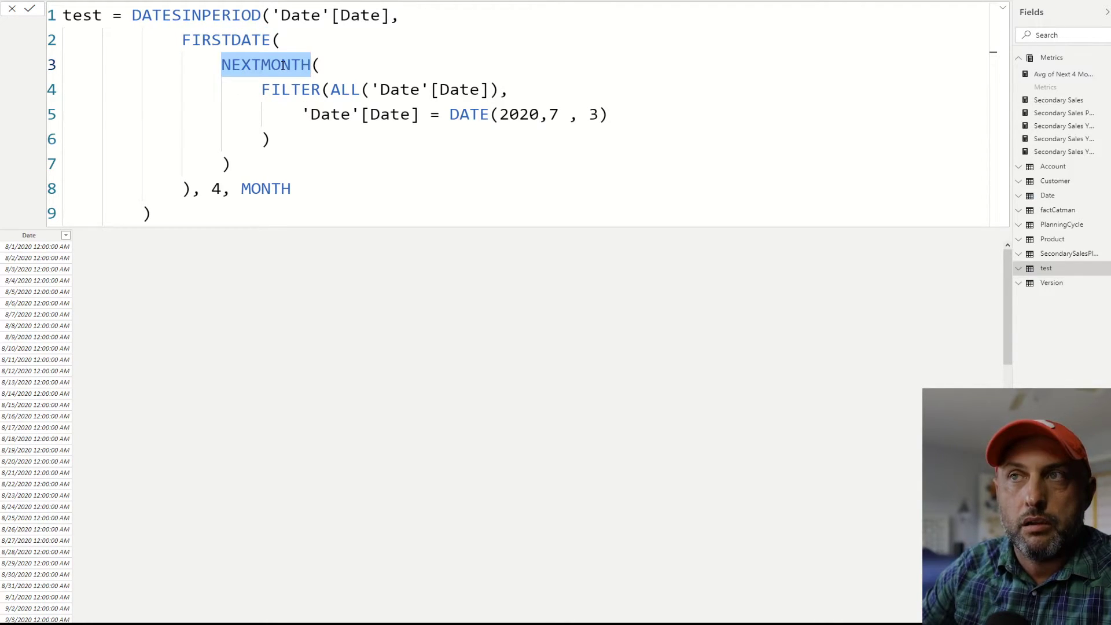
Step: Highlight the FIRSTDATE call, the 4-period count and the MONTH interval arguments in the DAX formula
{"action": "double_click", "coordinate": [236, 38]}
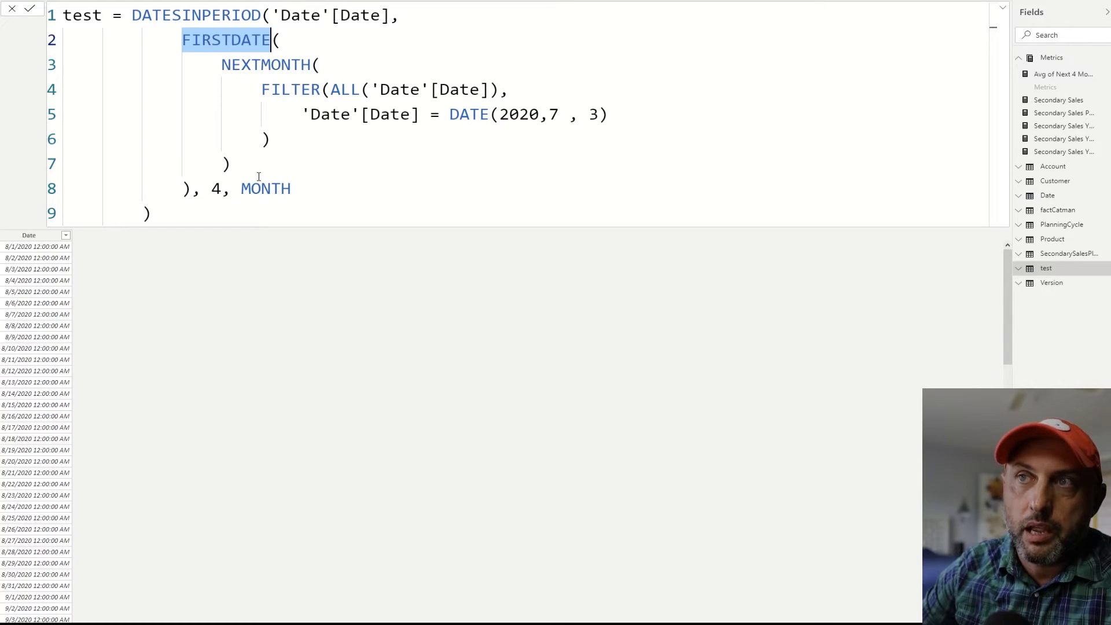
{"action": "left_click", "coordinate": [202, 190]}
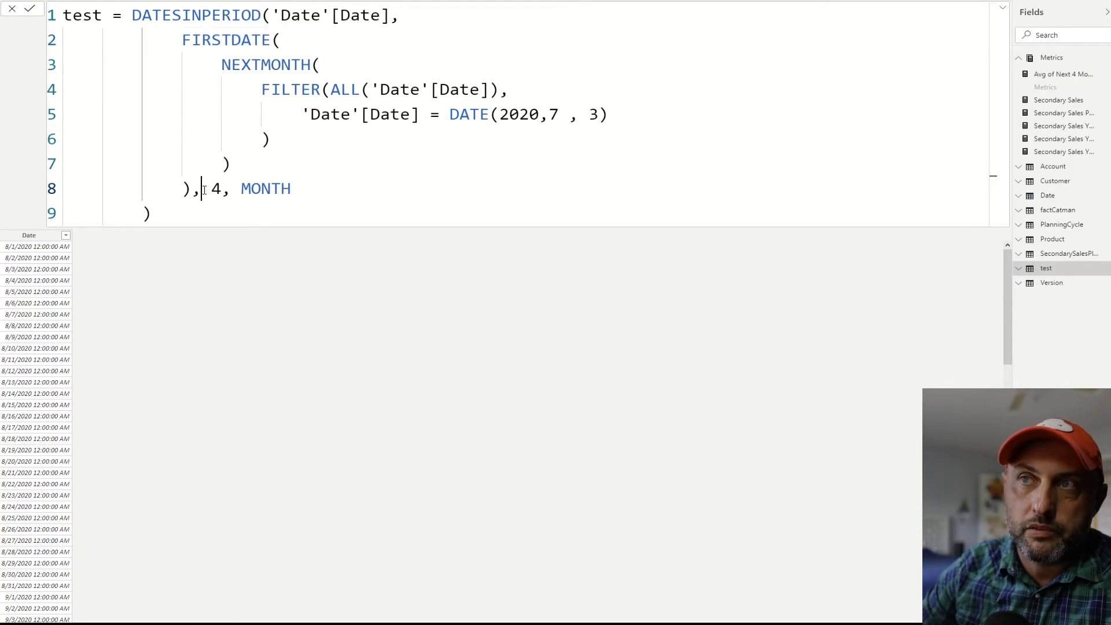
{"action": "left_click_drag", "start_coordinate": [204, 190], "coordinate": [222, 190]}
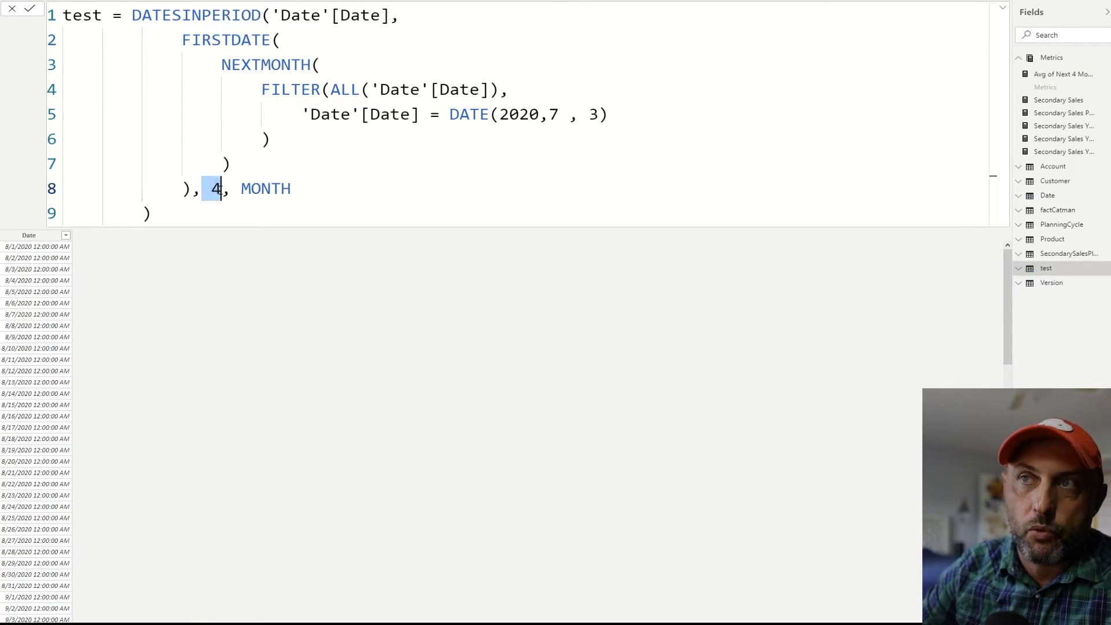
{"action": "double_click", "coordinate": [273, 190]}
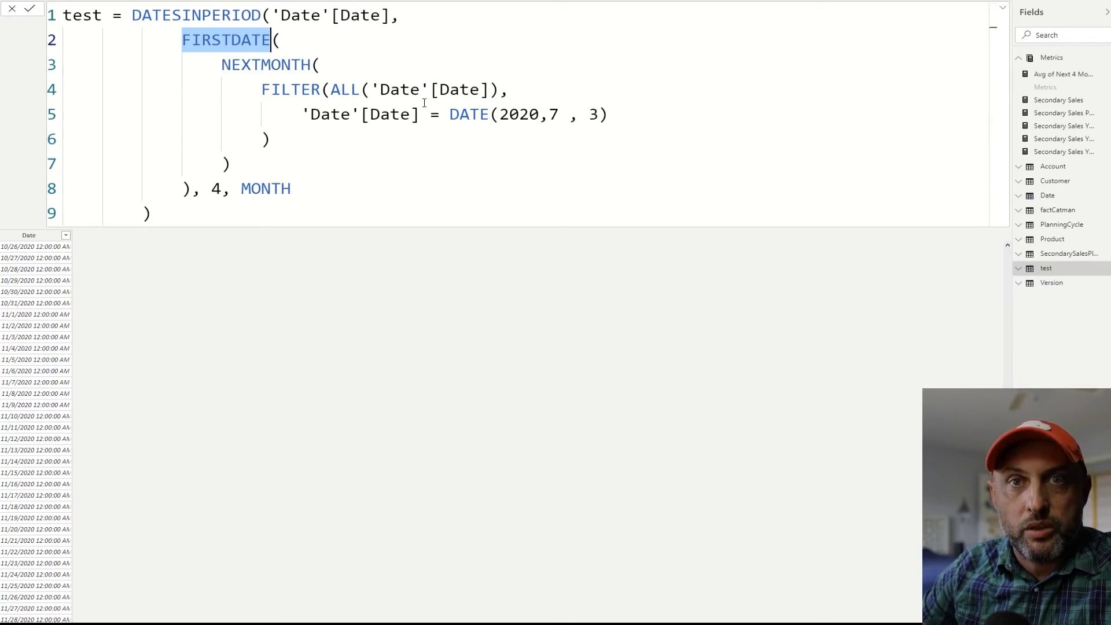
{"action": "left_click", "coordinate": [211, 188]}
{"action": "double_click", "coordinate": [270, 189]}
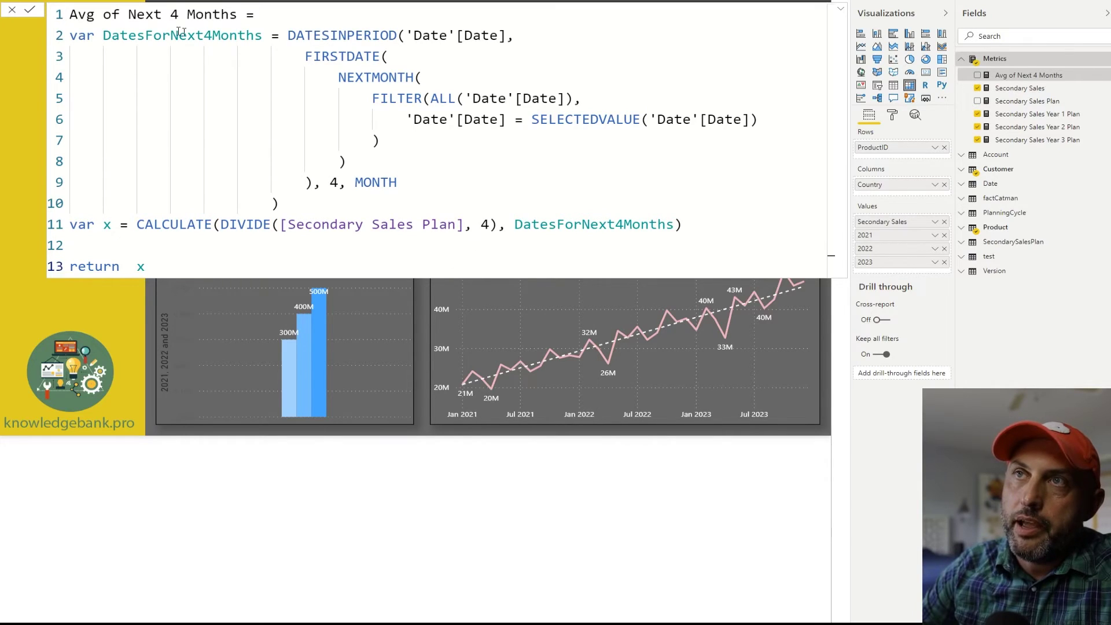
{"action": "left_click_drag", "start_coordinate": [237, 15], "coordinate": [56, 16]}
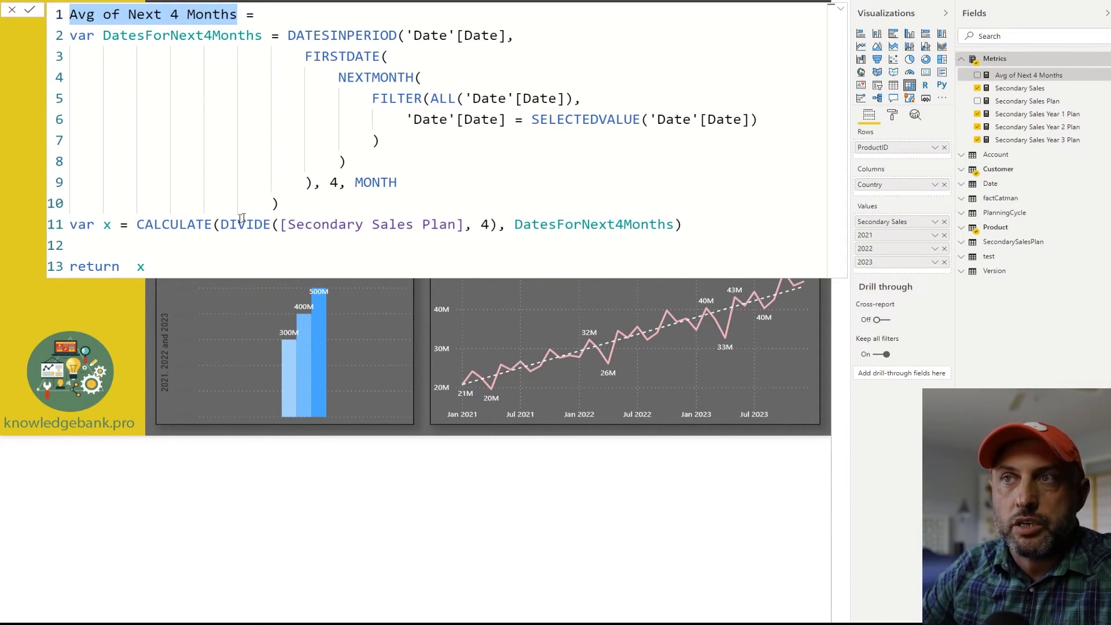
{"action": "double_click", "coordinate": [570, 223]}
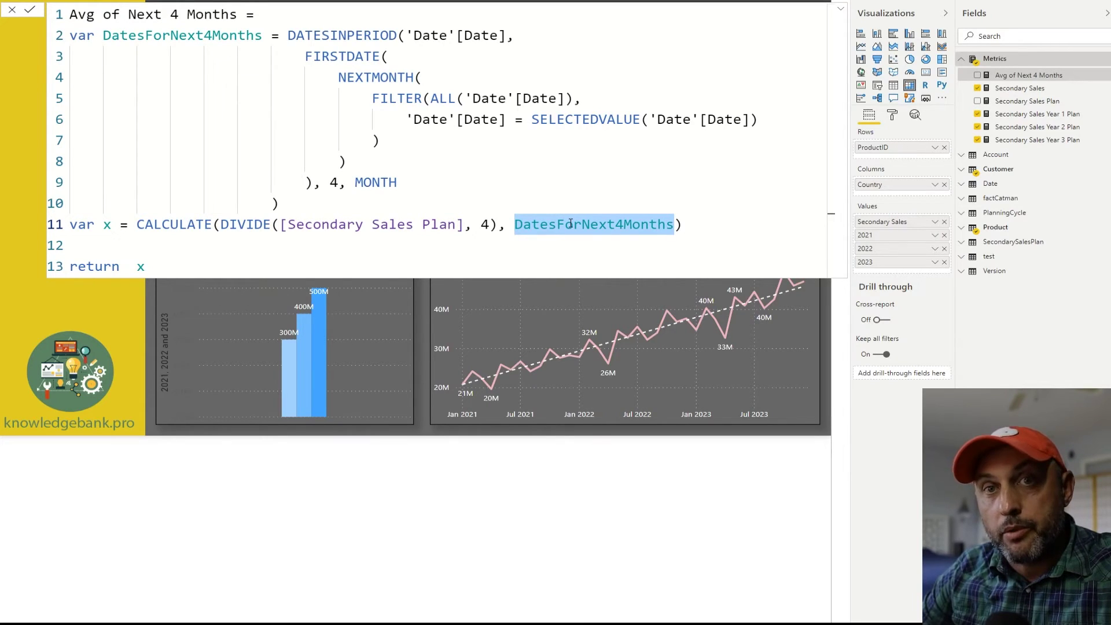
{"action": "left_click", "coordinate": [686, 226]}
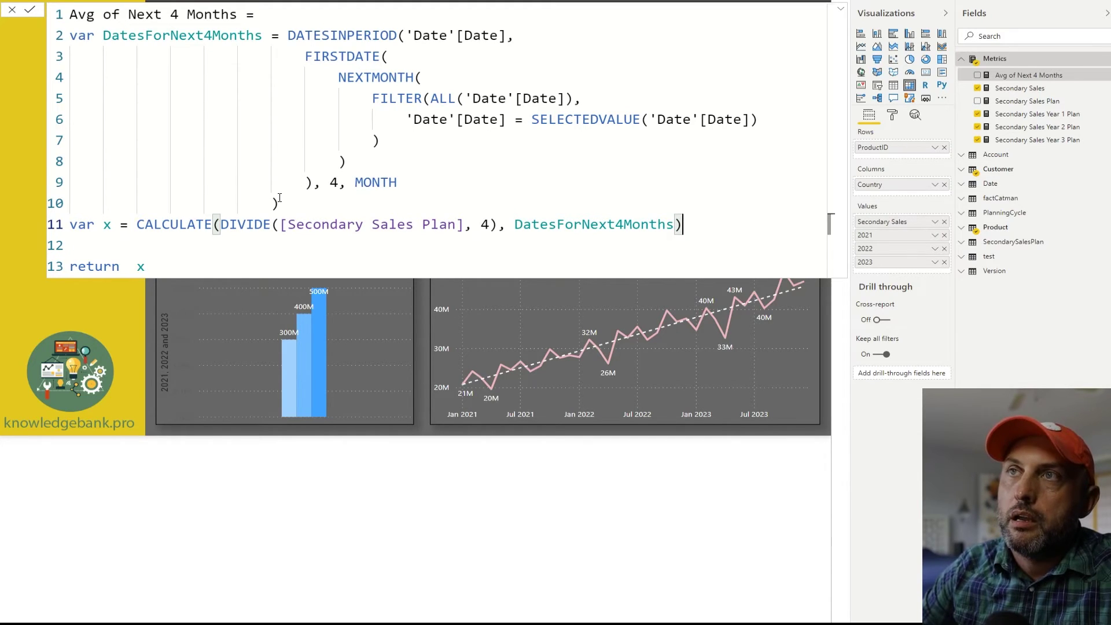
{"action": "left_click_drag", "start_coordinate": [279, 203], "coordinate": [51, 47]}
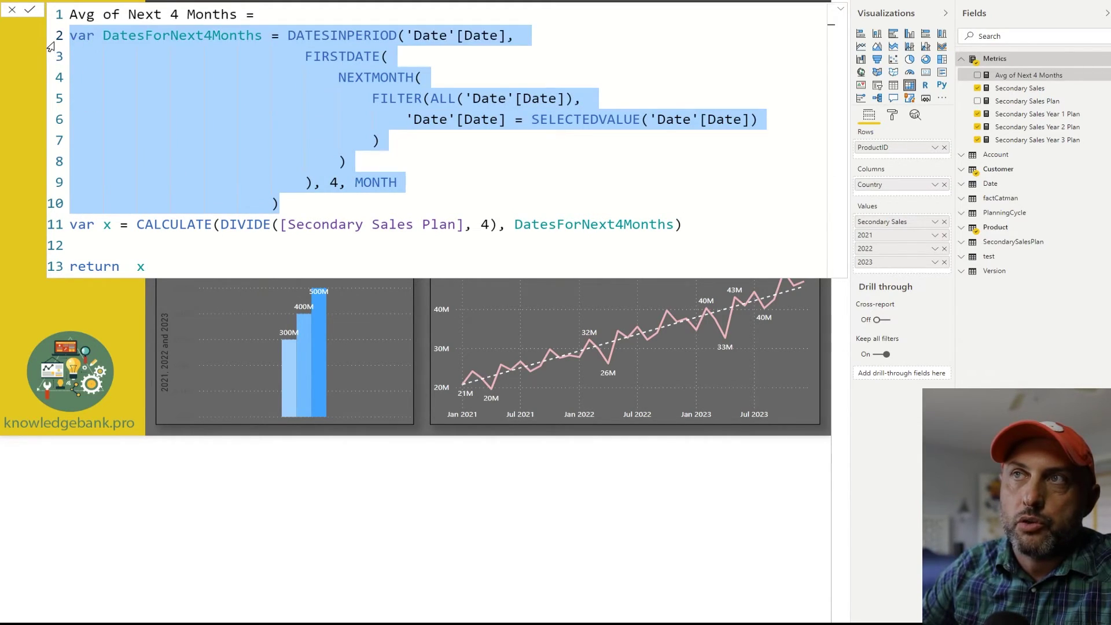
{"action": "double_click", "coordinate": [182, 36]}
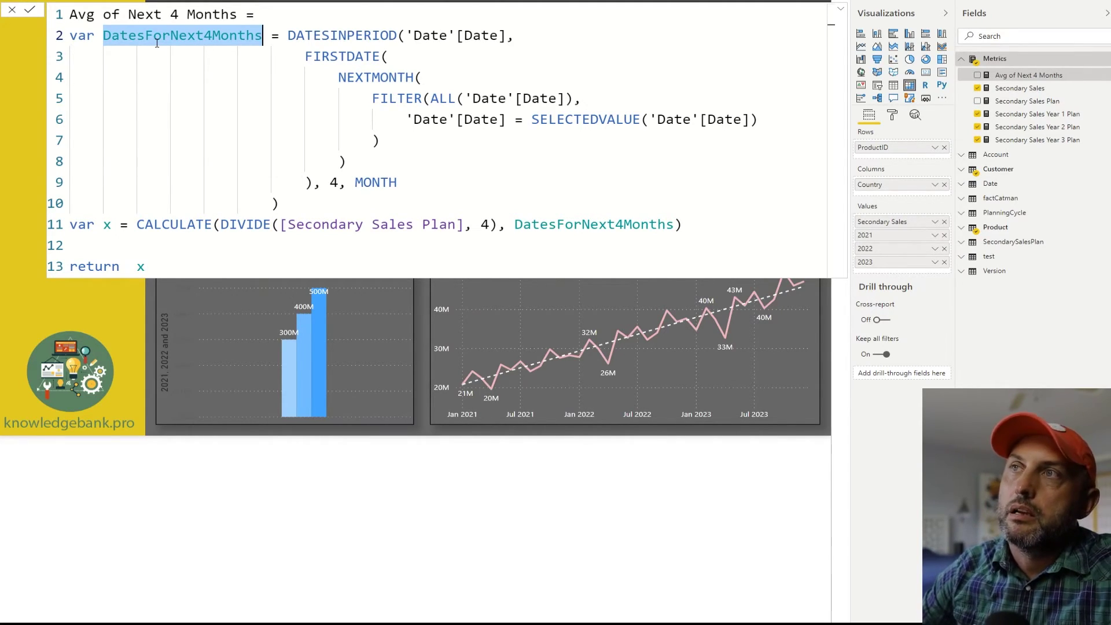
{"action": "double_click", "coordinate": [360, 35]}
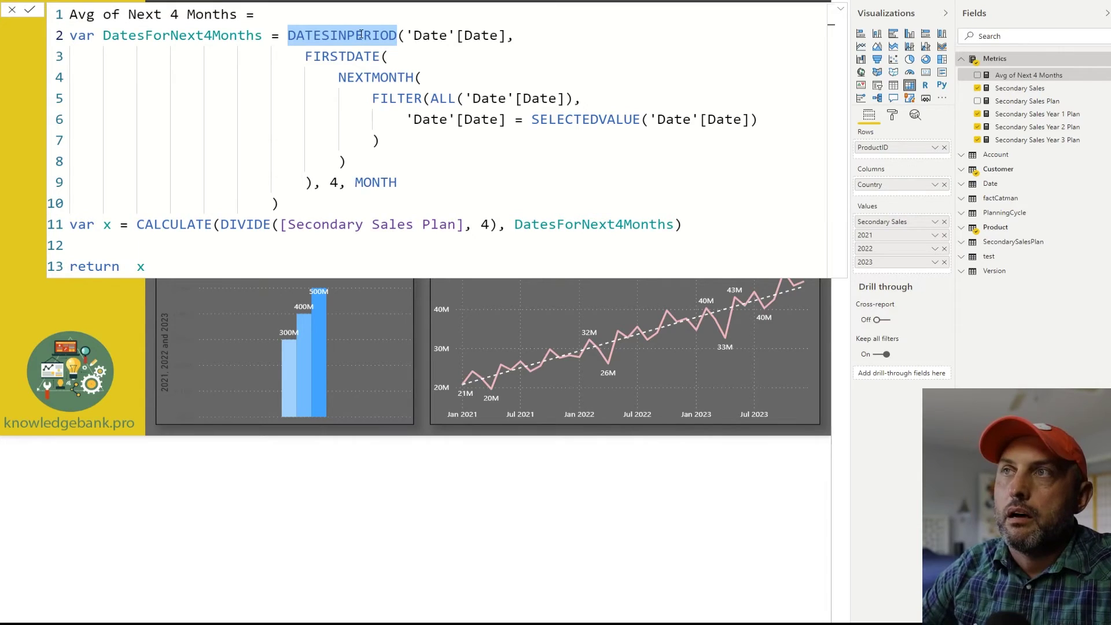
{"action": "left_click_drag", "start_coordinate": [507, 35], "coordinate": [406, 36]}
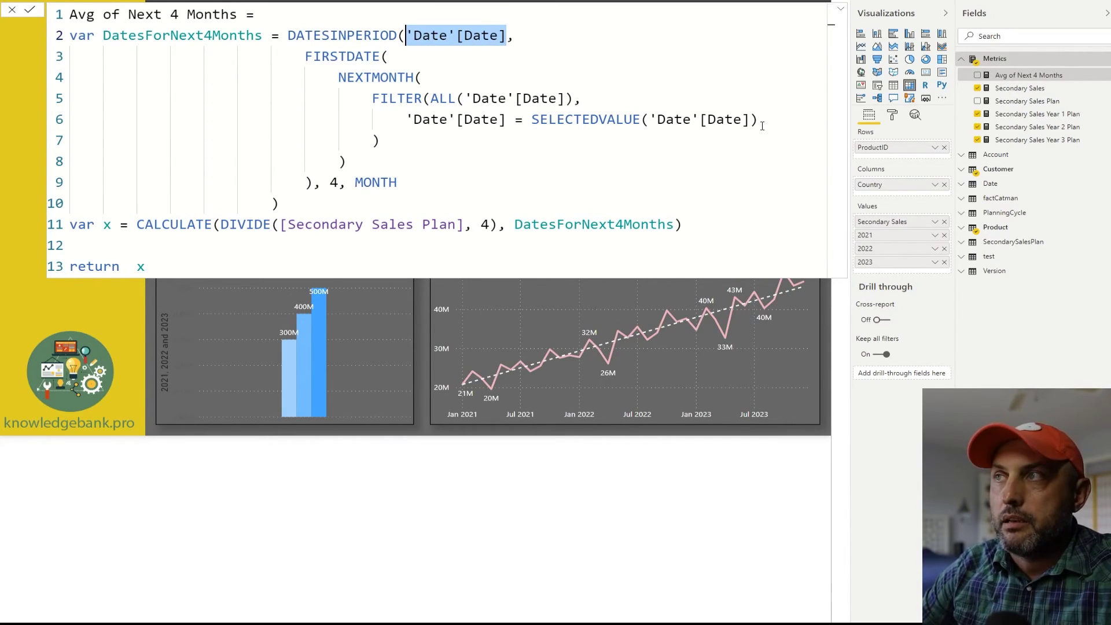
{"action": "left_click_drag", "start_coordinate": [763, 126], "coordinate": [69, 99]}
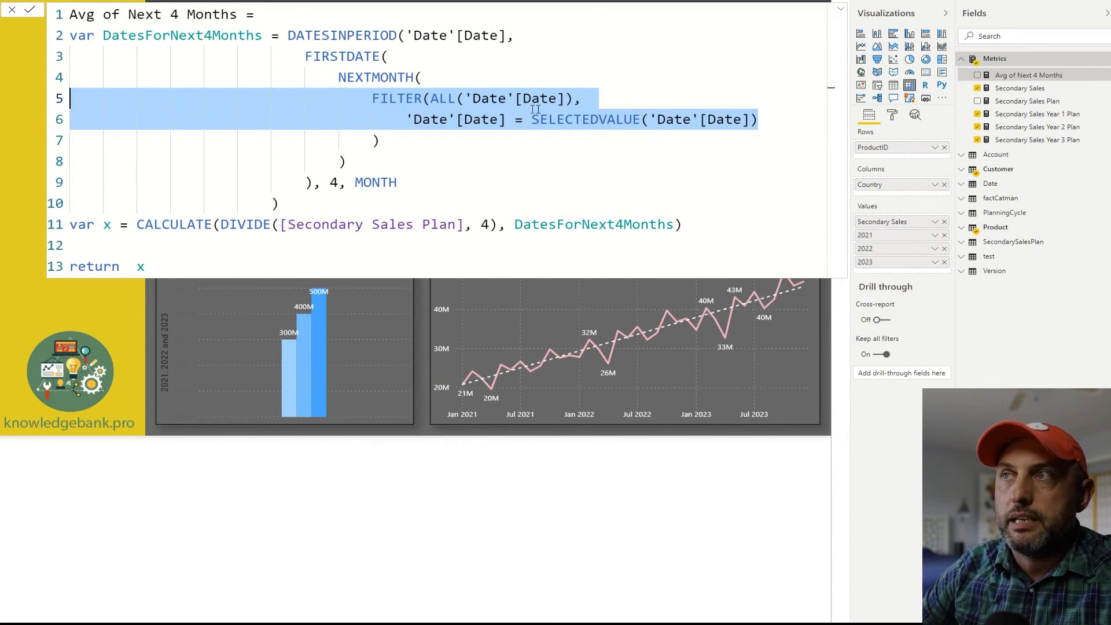
{"action": "left_click_drag", "start_coordinate": [759, 119], "coordinate": [372, 99]}
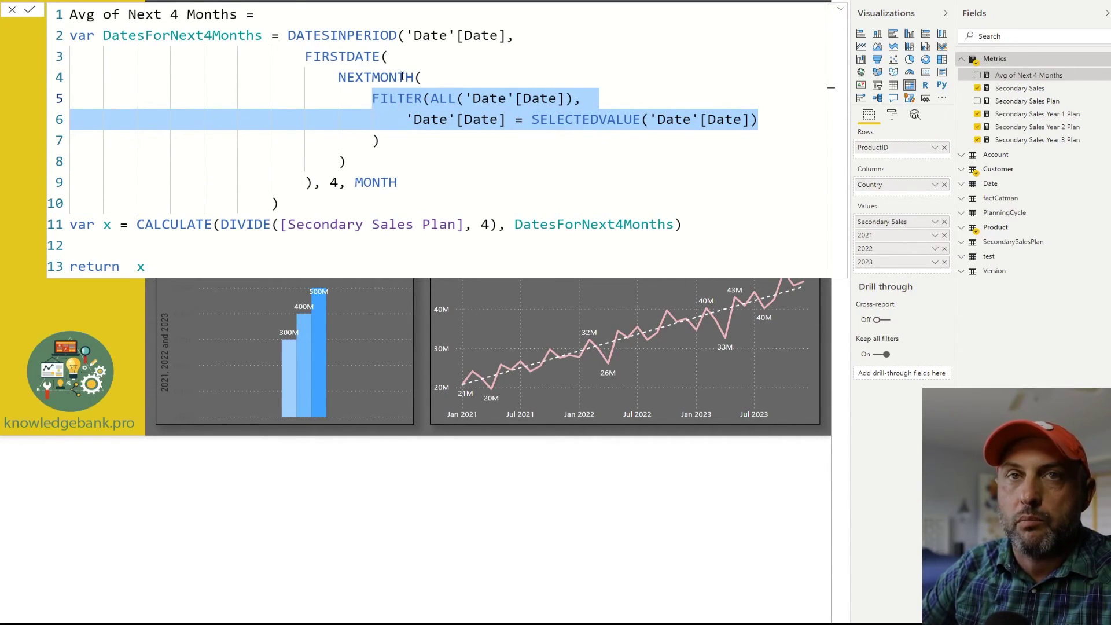
{"action": "left_click", "coordinate": [397, 144]}
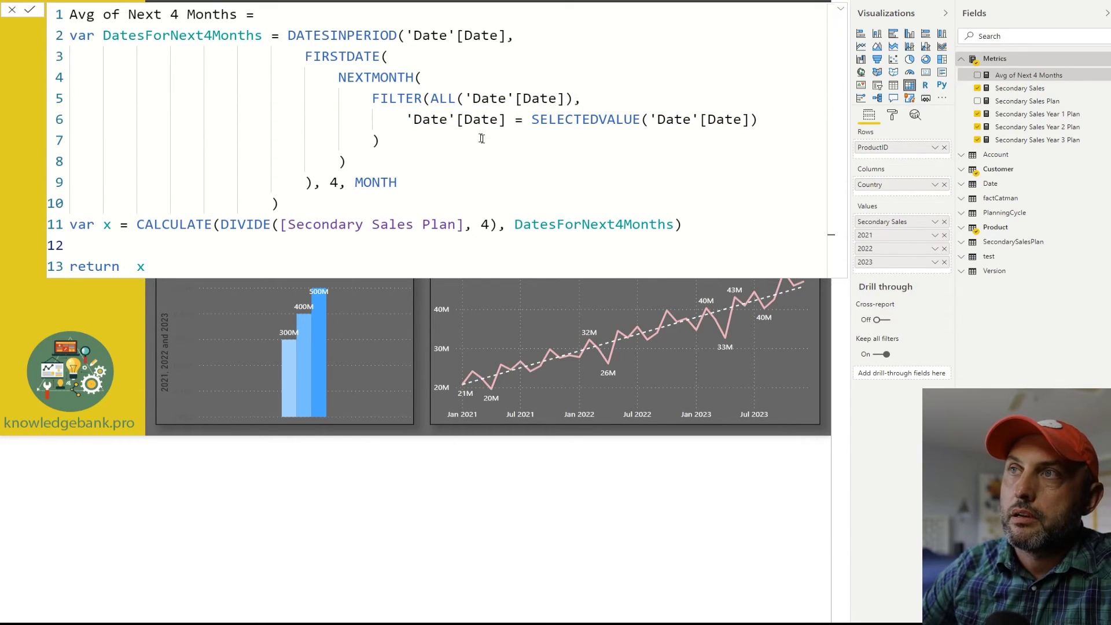
{"action": "left_click_drag", "start_coordinate": [762, 119], "coordinate": [7, 113]}
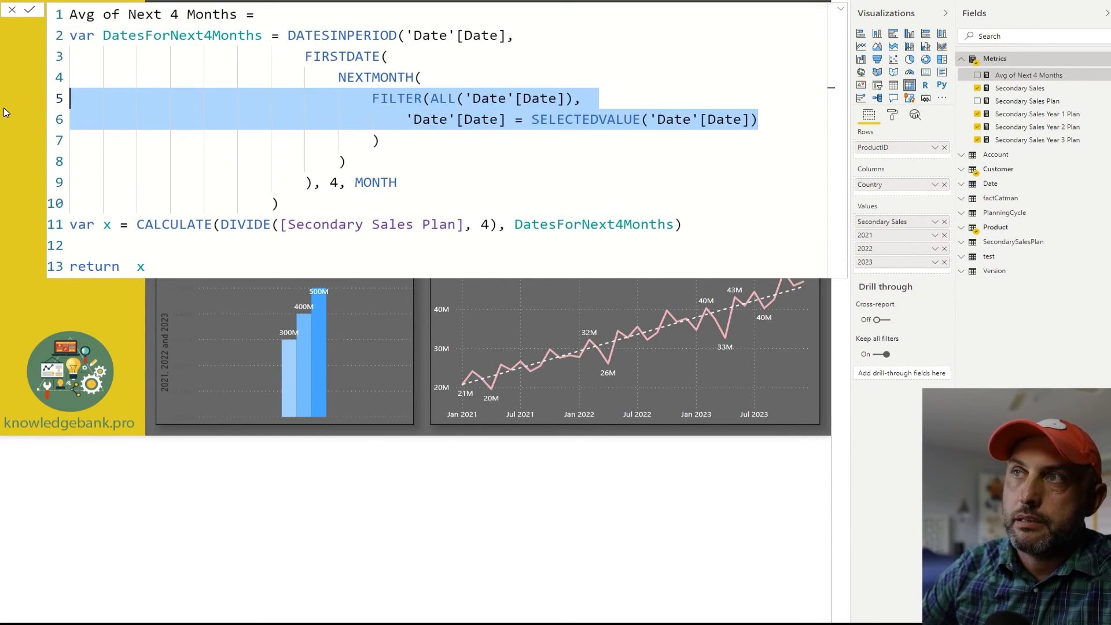
{"action": "double_click", "coordinate": [389, 77]}
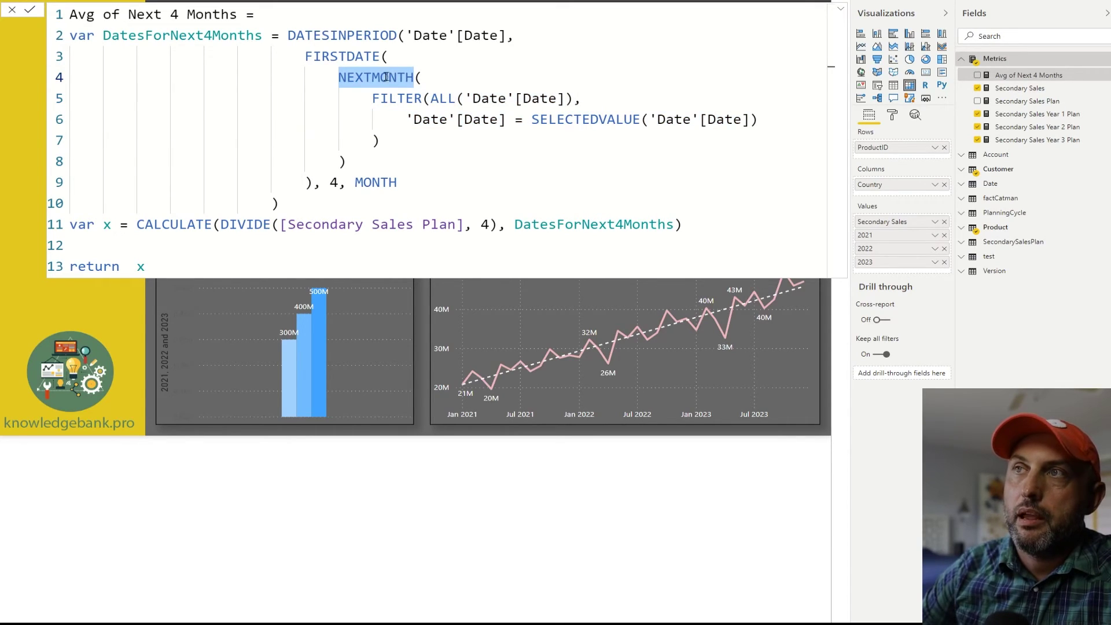
{"action": "double_click", "coordinate": [344, 56]}
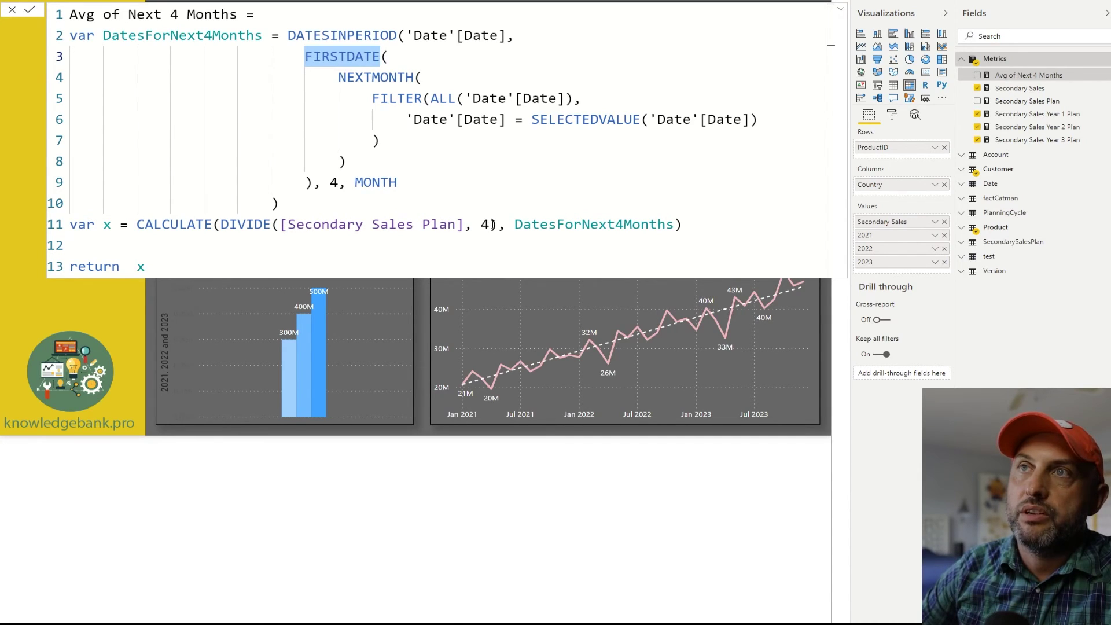
{"action": "left_click_drag", "start_coordinate": [493, 225], "coordinate": [288, 224]}
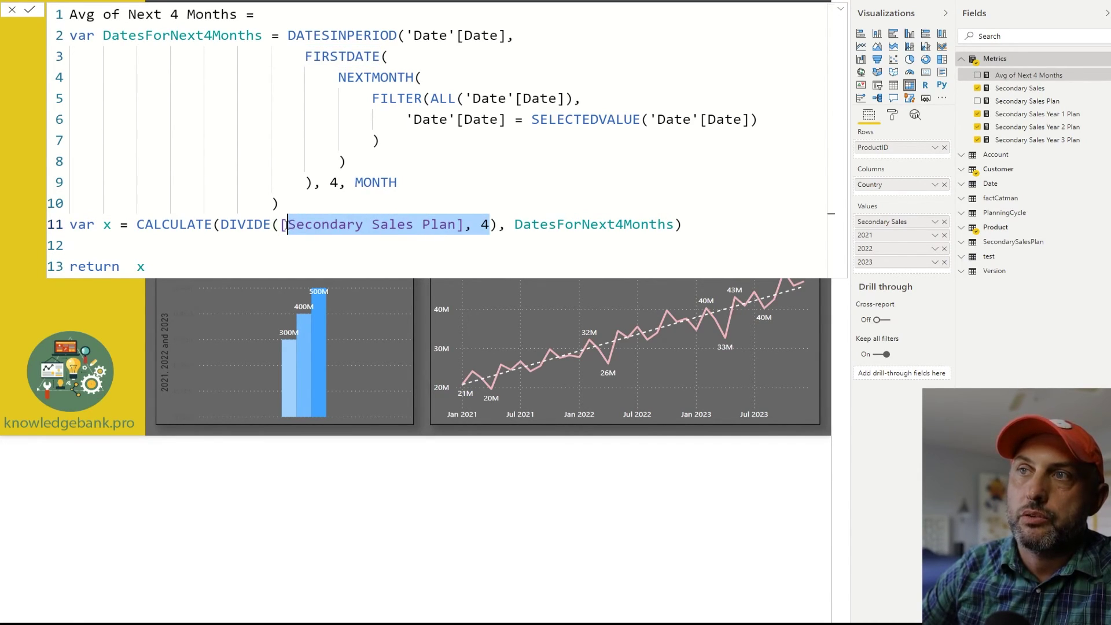
{"action": "double_click", "coordinate": [590, 226]}
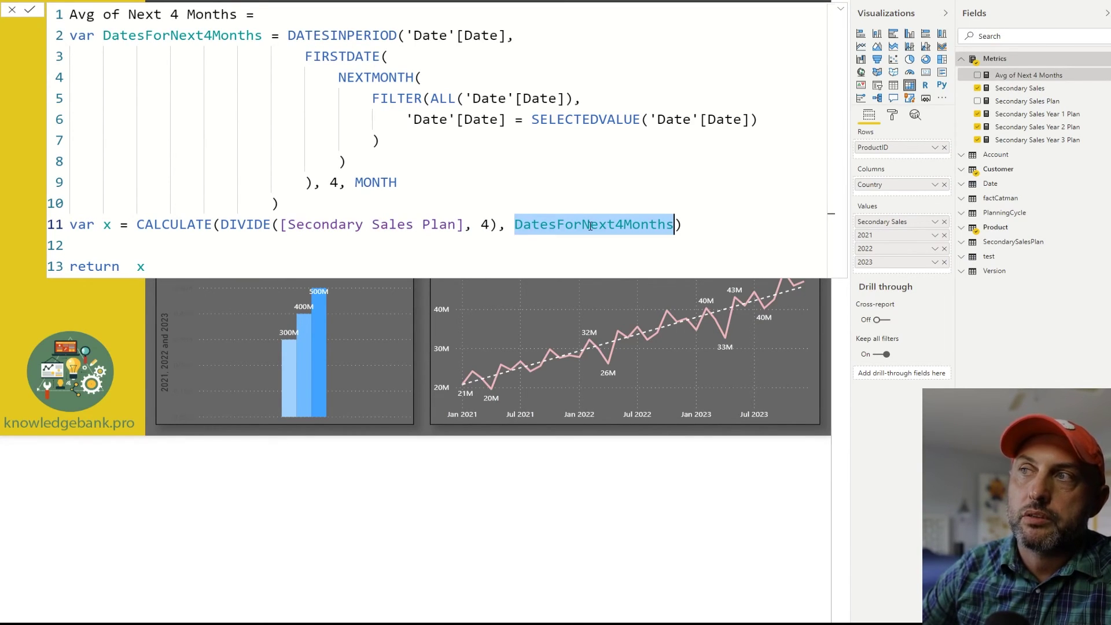